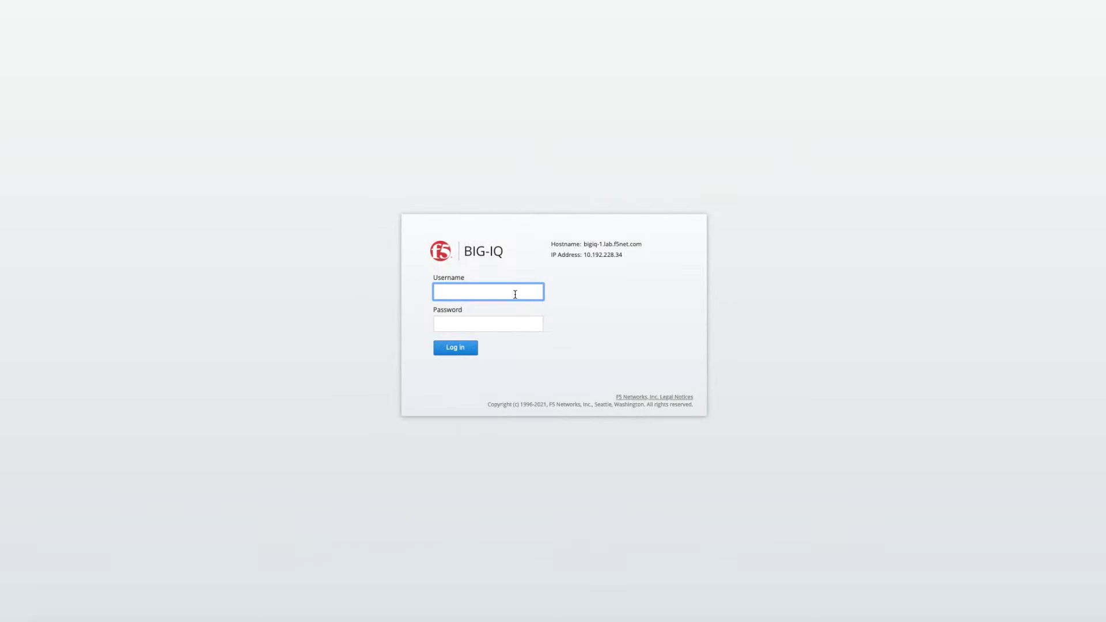
type("admin")
Log in to BIG-IQ and expand Configuration > Security > Network Security > Protocol Security
left_click(514, 318)
type("****")
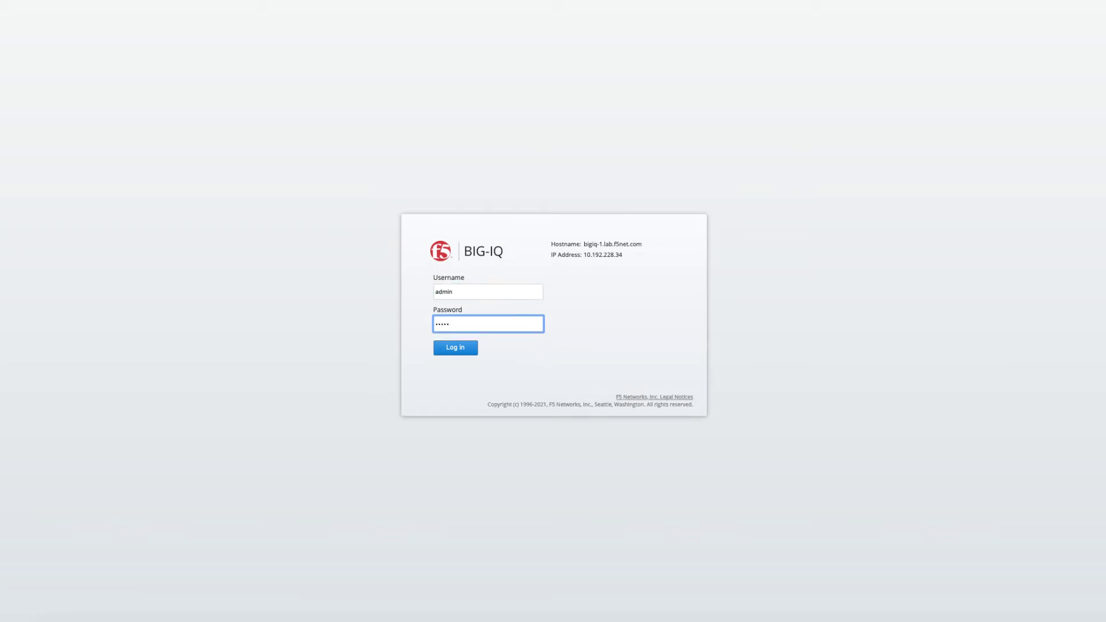
key("Return")
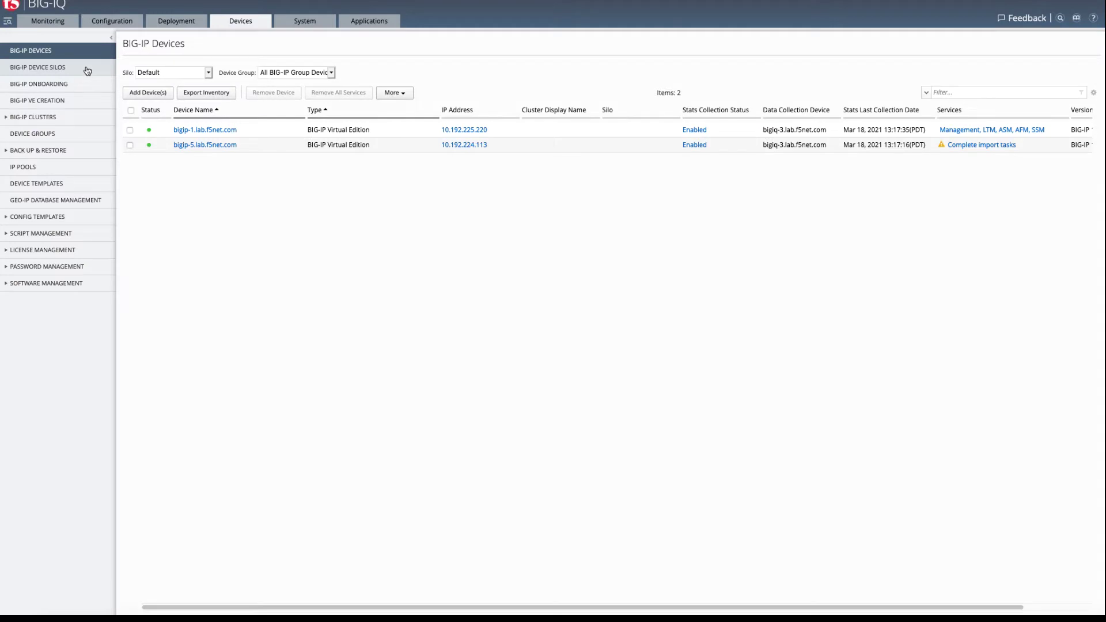
left_click(96, 133)
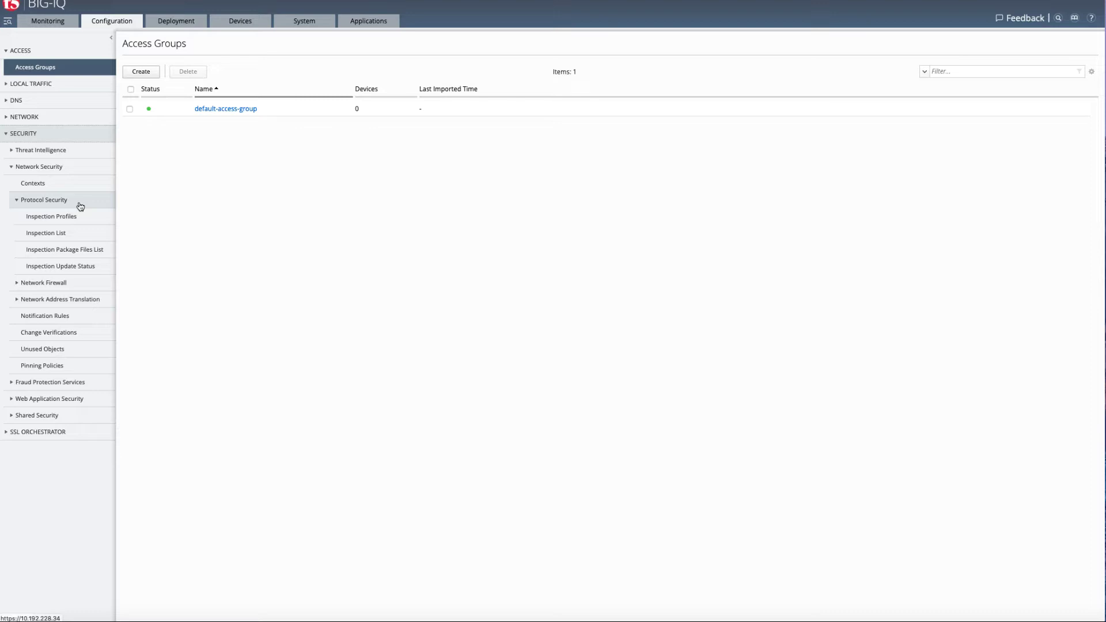
Open the Protocol Security Inspection List, which shows 1842 existing signatures
left_click(47, 233)
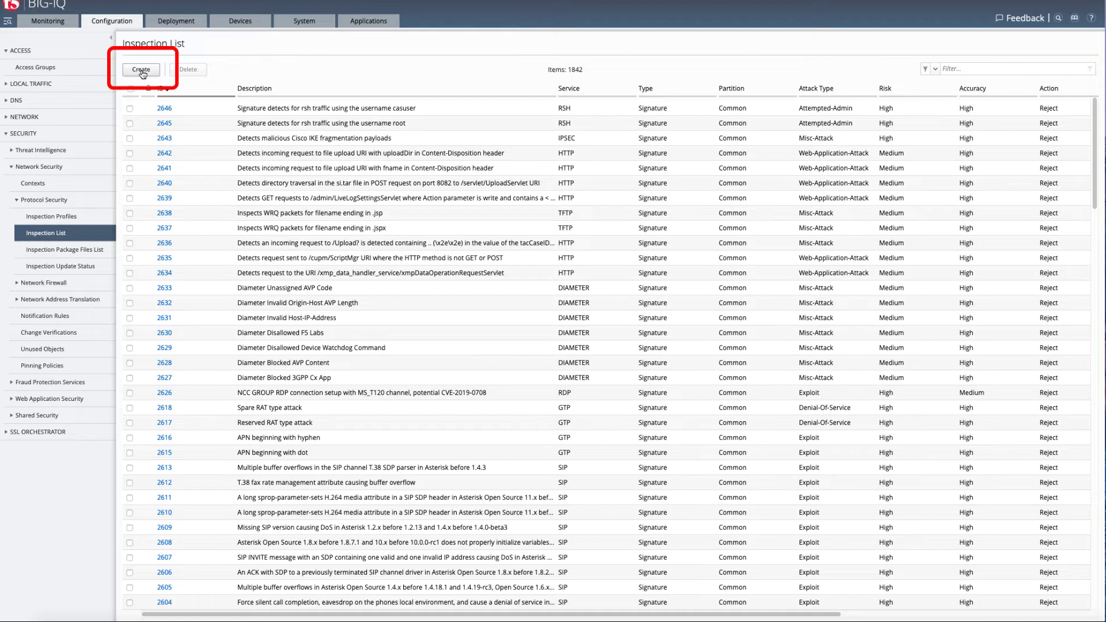
Start the new fake-ssl-detection signature with a name, description and pasted signature definition
left_click(143, 72)
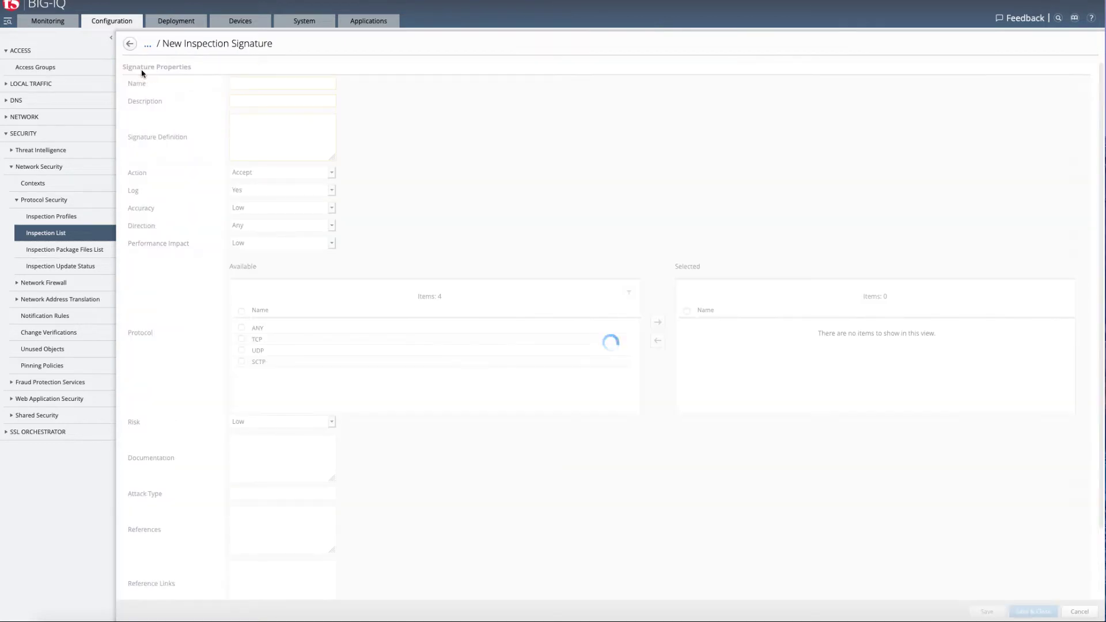
type("tfake-ss")
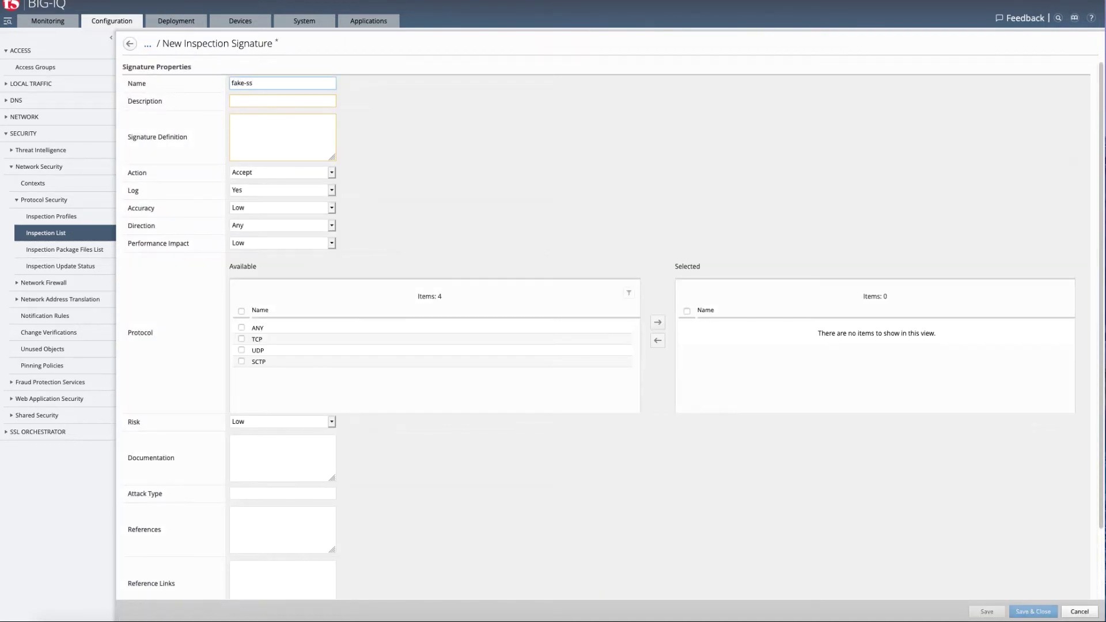
type("etection")
left_click(285, 101)
type("Demosignature")
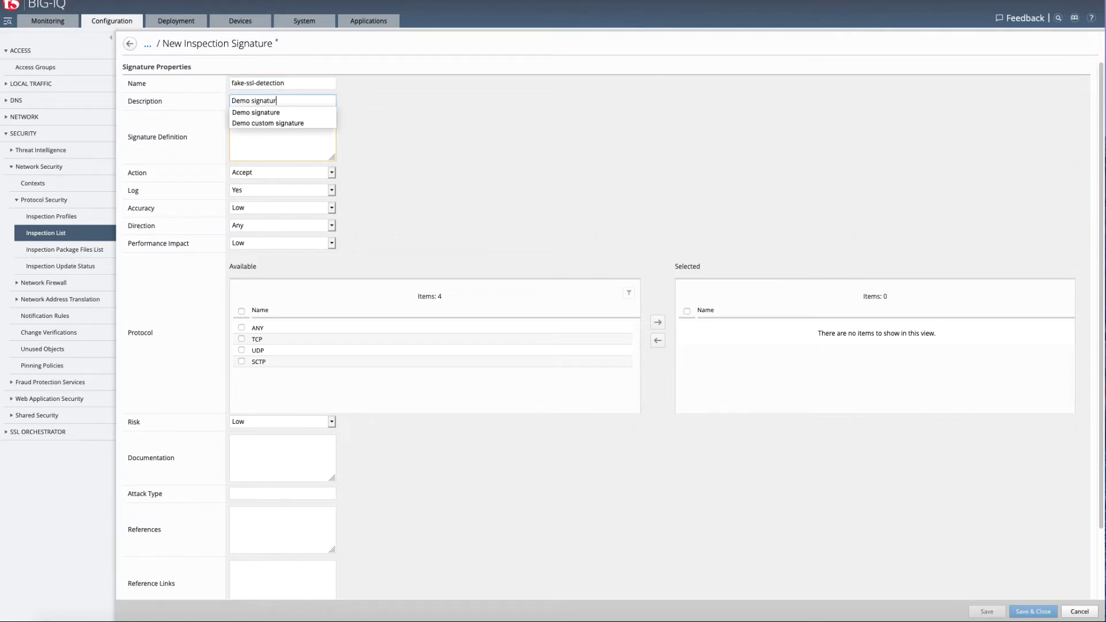
left_click(289, 140)
key("ctrl+v")
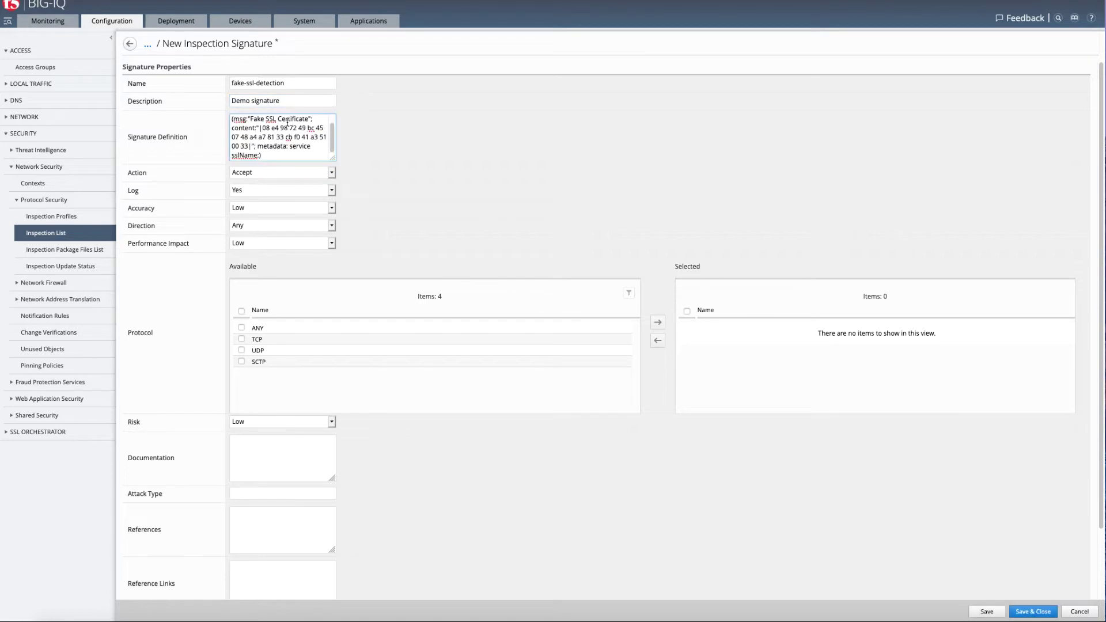
Give the signature action Reject, protocols ANY and TCP, and service SSL, then save
left_click(263, 175)
left_click(264, 176)
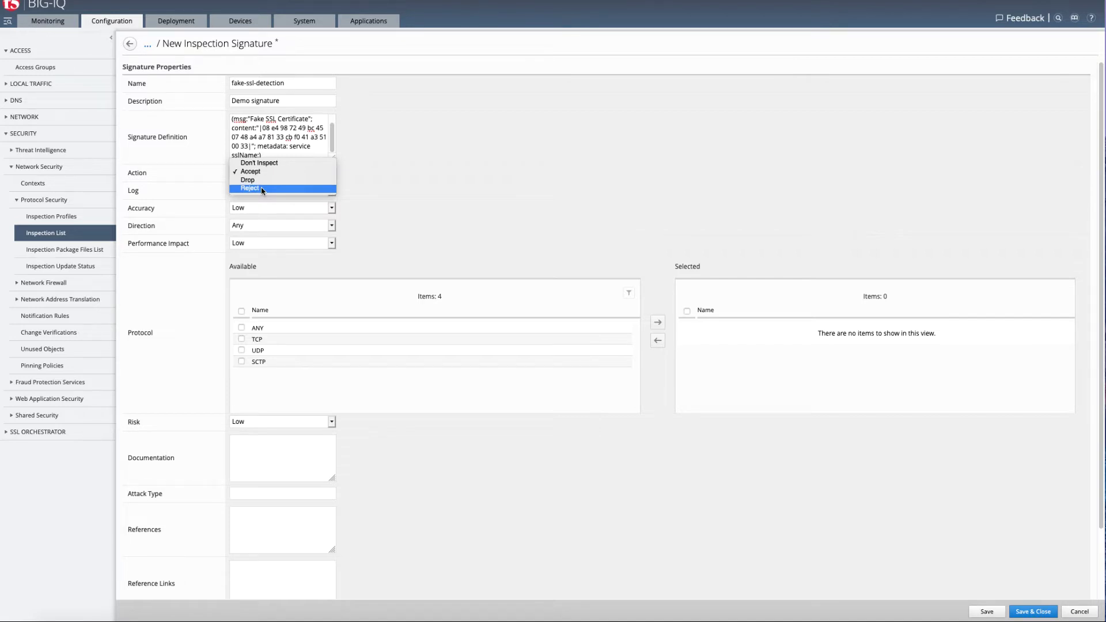
left_click(261, 189)
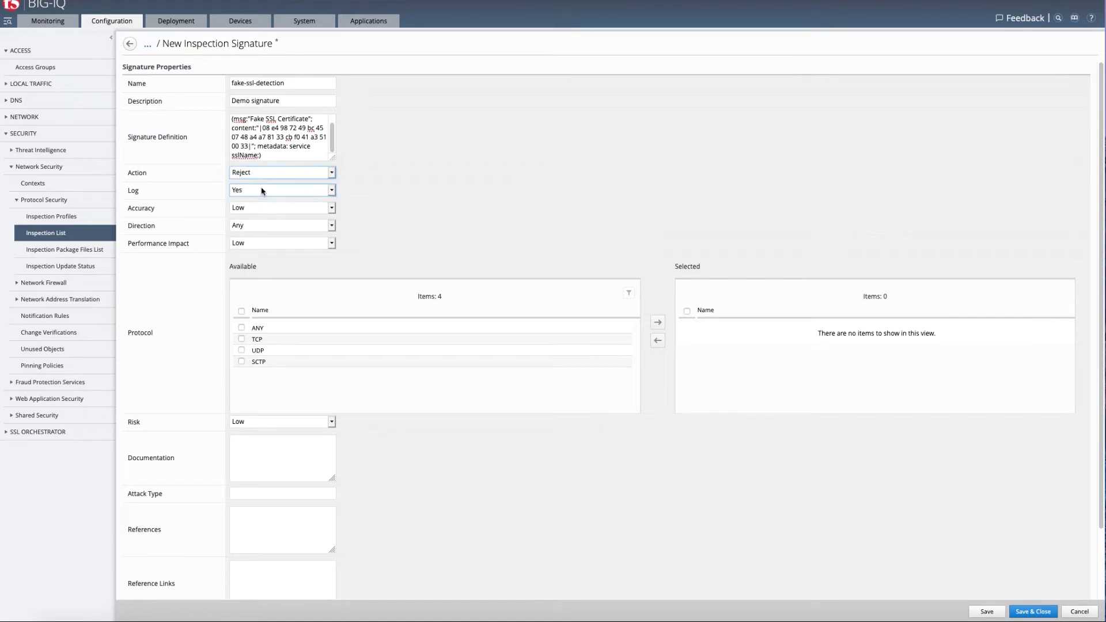
scroll(373, 264, "down", 3)
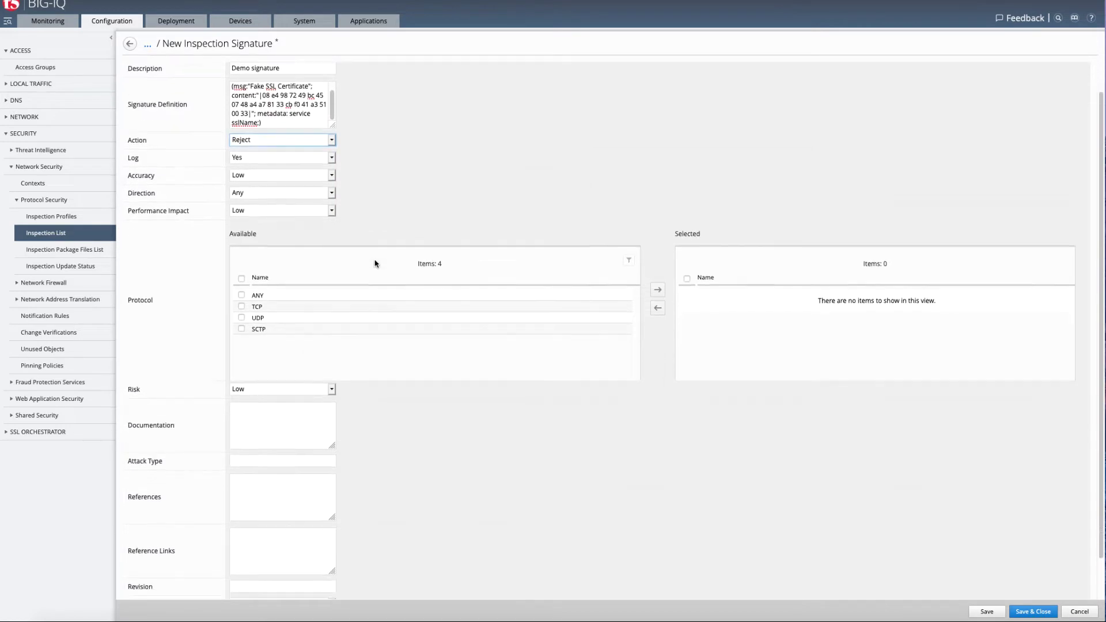
left_click(241, 262)
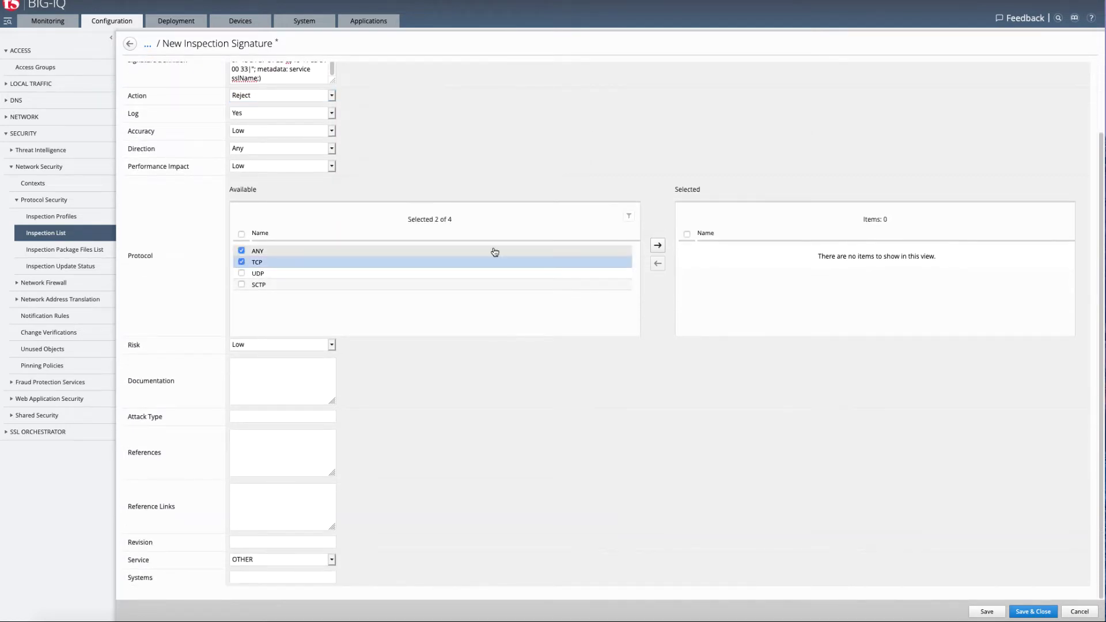
left_click(242, 251)
left_click(657, 248)
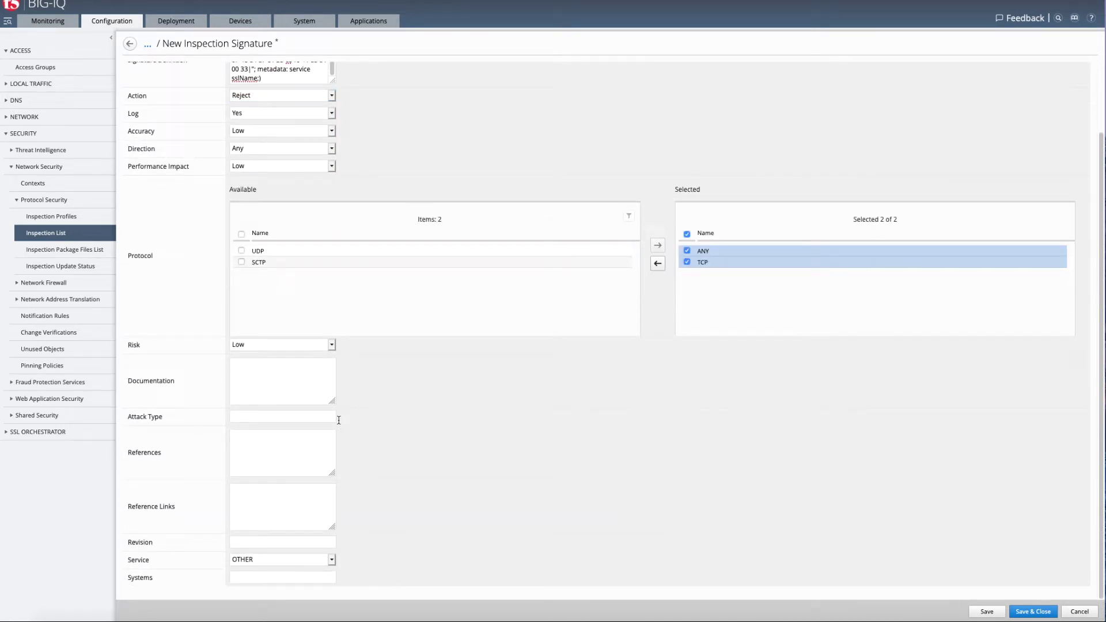
left_click(272, 445)
left_click(259, 559)
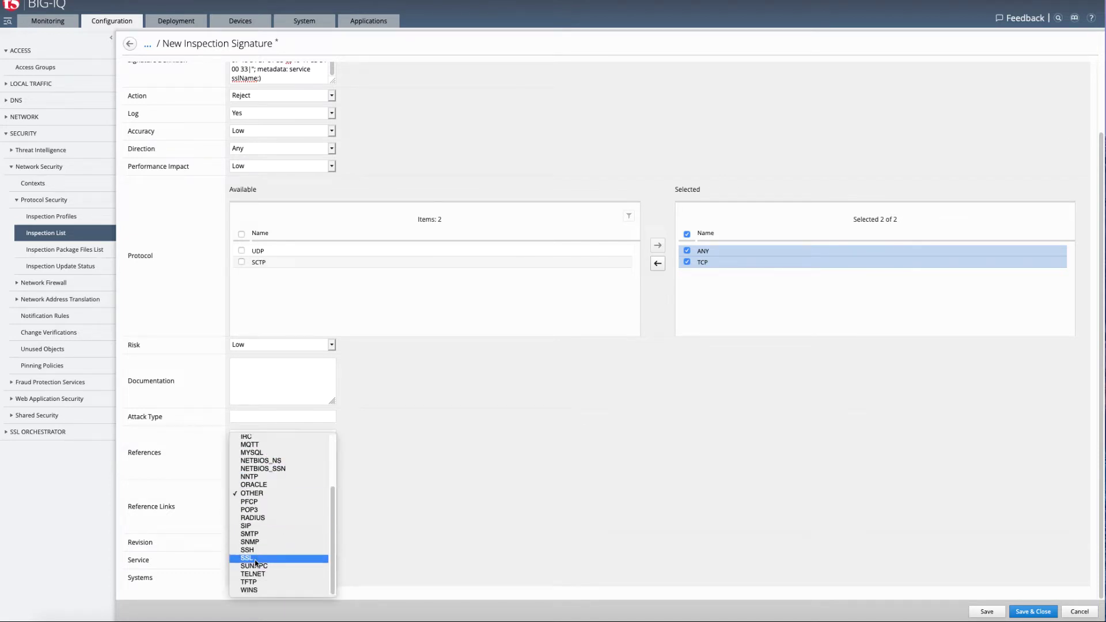
left_click(256, 562)
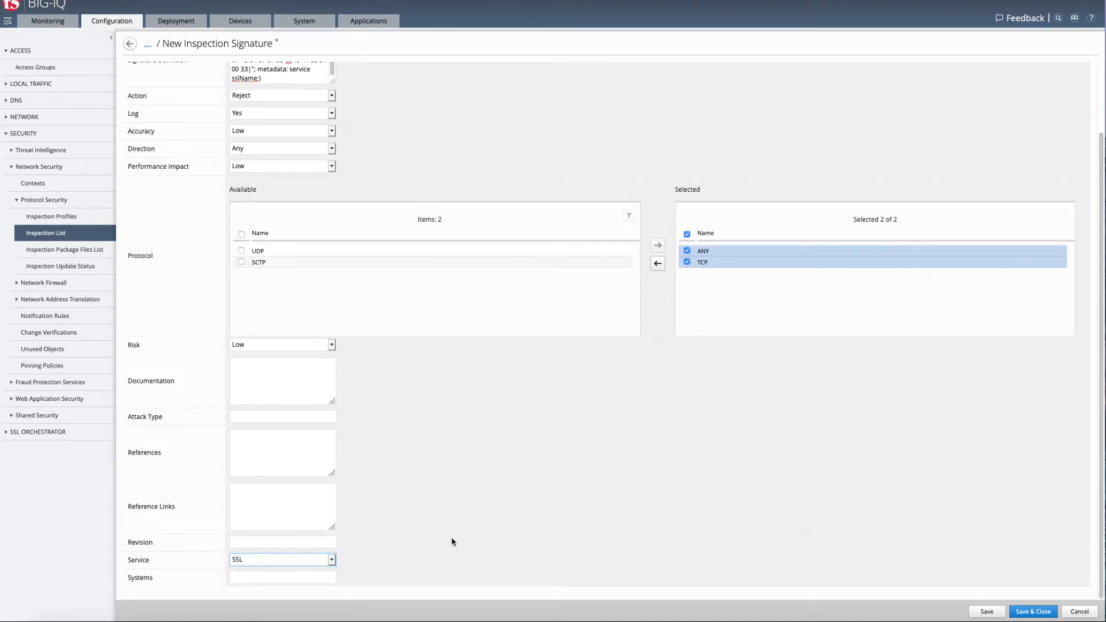
left_click(1033, 613)
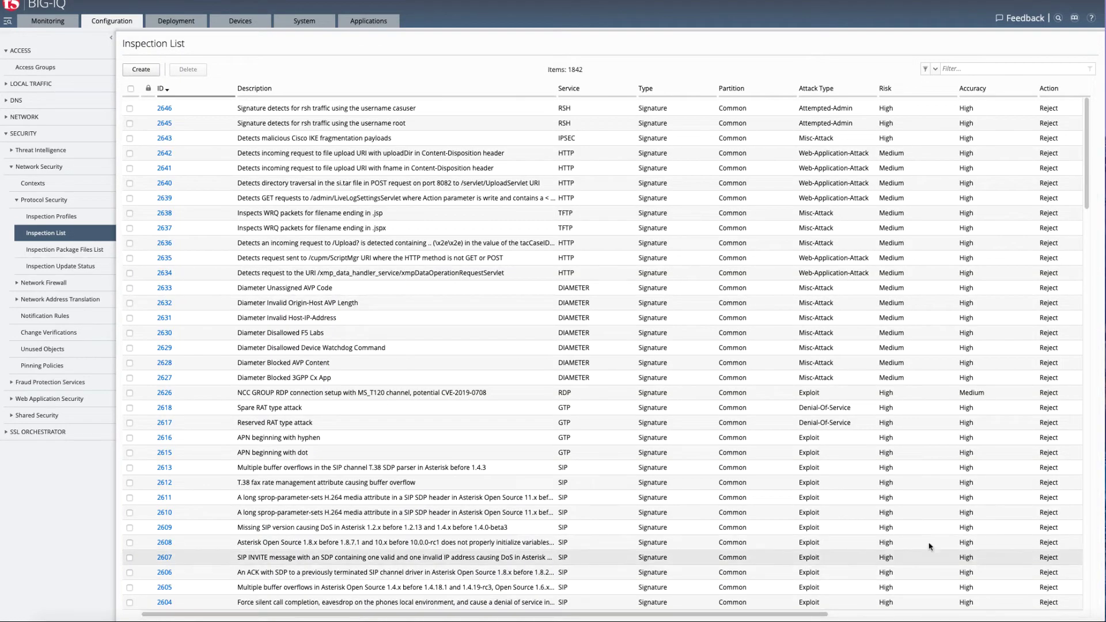
Sort signatures by ID to confirm Demo signature 100001, then go to Inspection Profiles
left_click(169, 90)
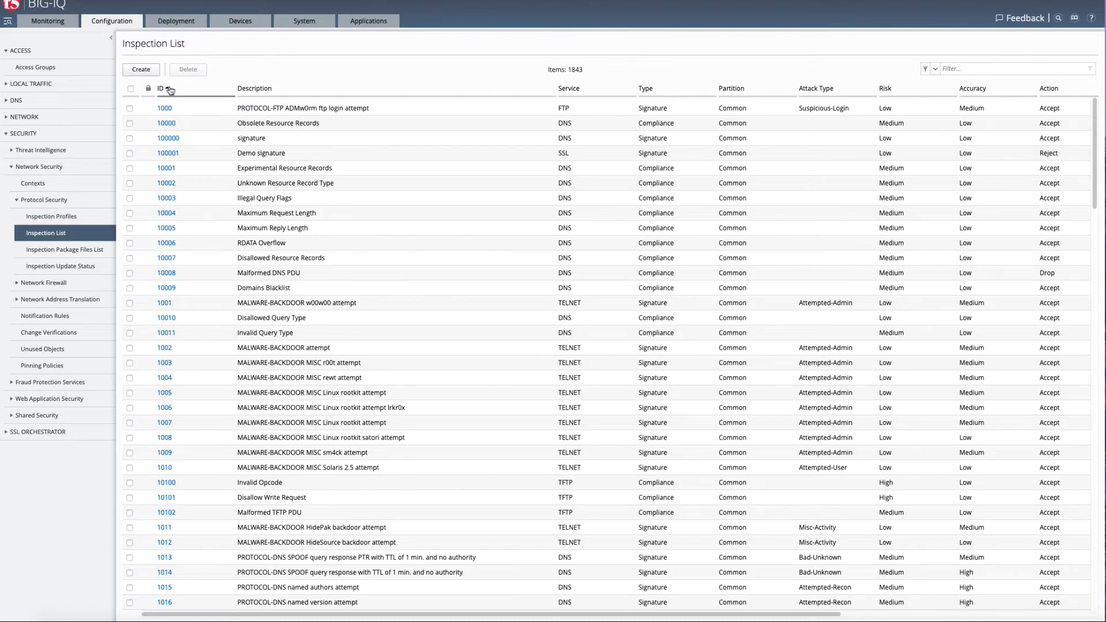
left_click(51, 217)
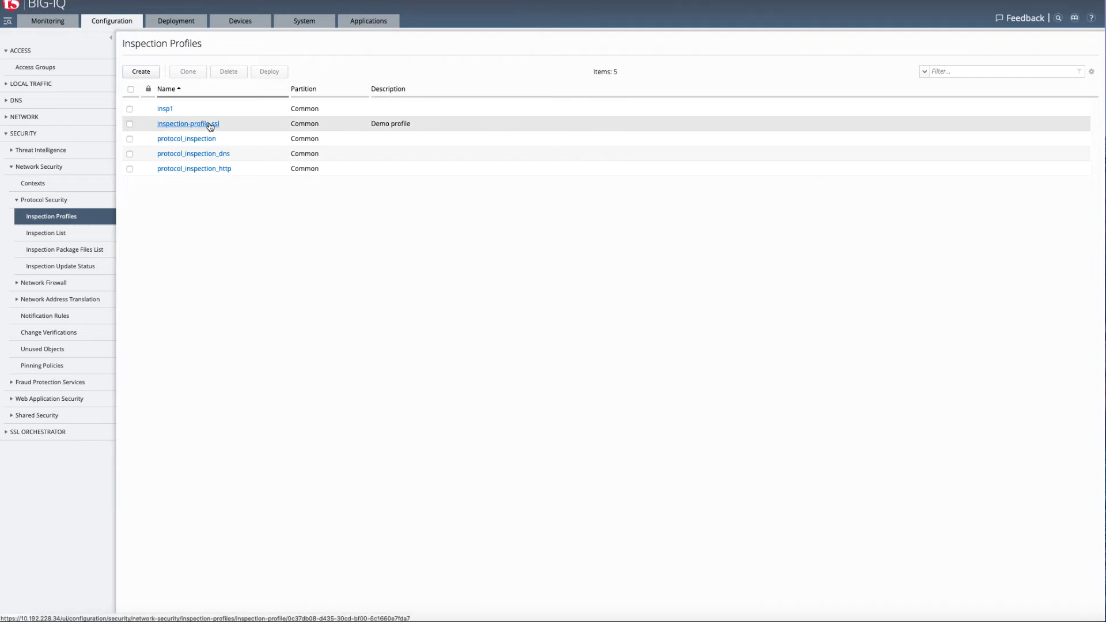
In inspection-profile-ssl, expand the SSL inspections and open signature 100001
left_click(188, 123)
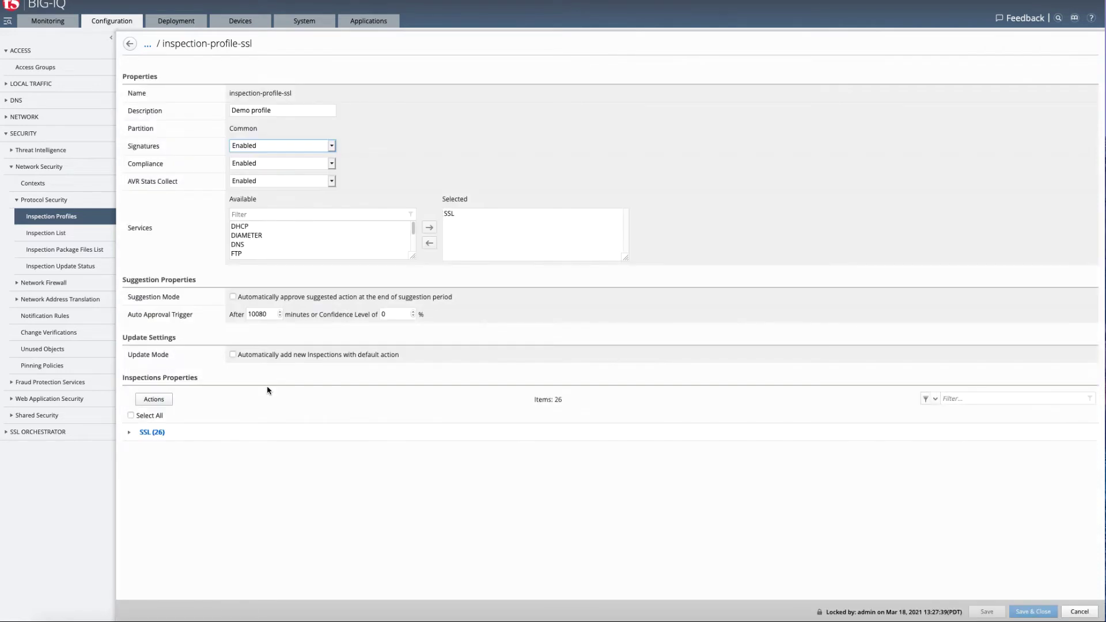
left_click(130, 432)
scroll(256, 420, "down", 2)
scroll(256, 420, "down", 3)
scroll(256, 433, "down", 3)
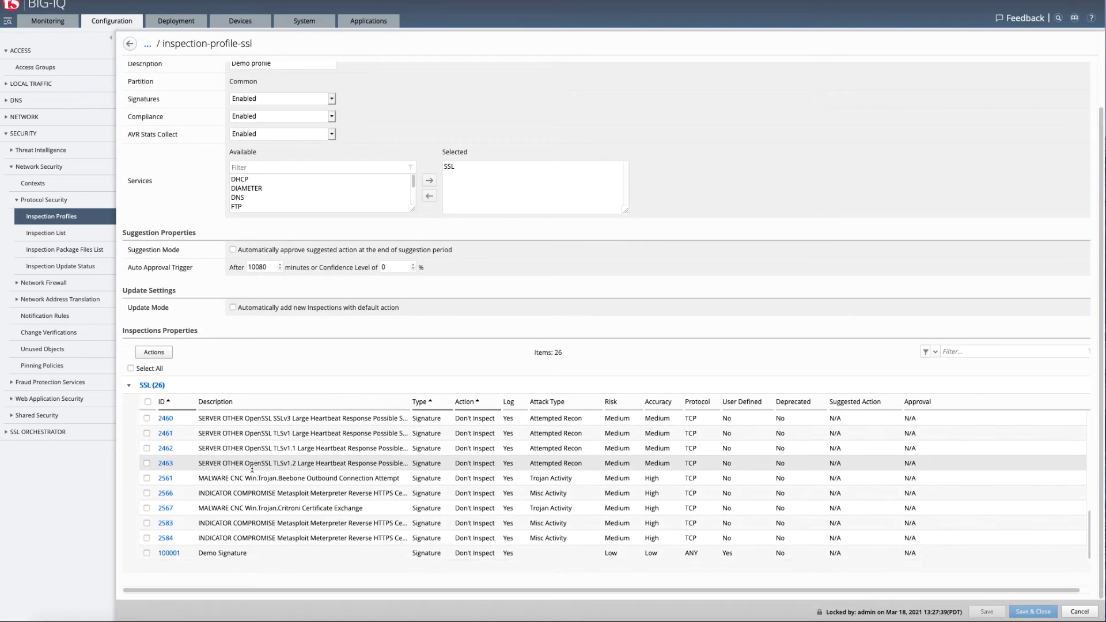
scroll(216, 484, "down", 3)
scroll(173, 536, "down", 2)
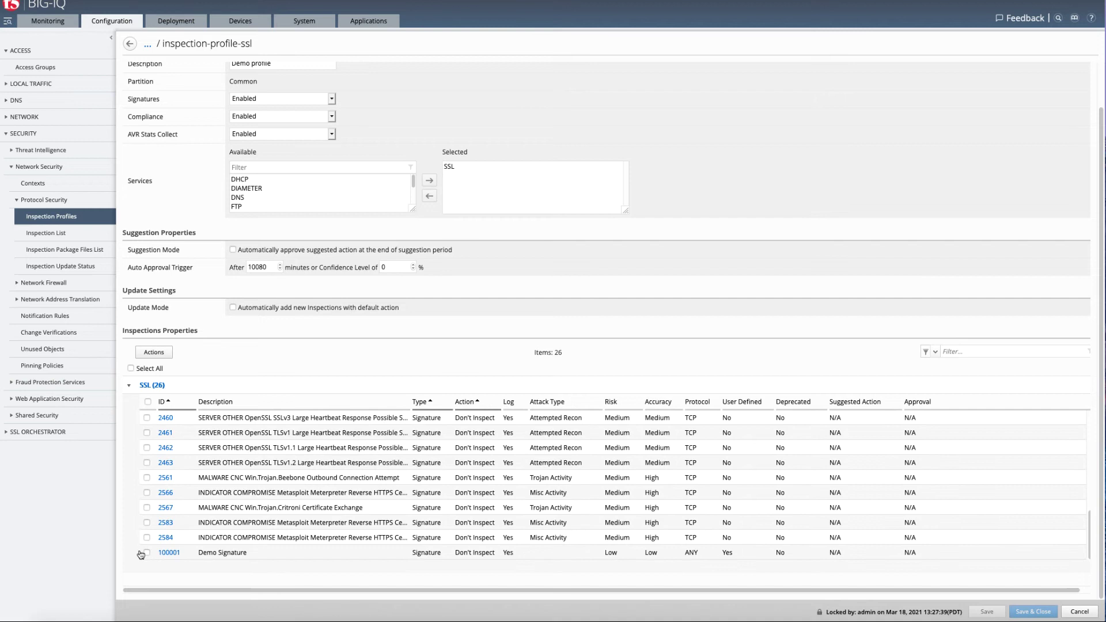
left_click(170, 554)
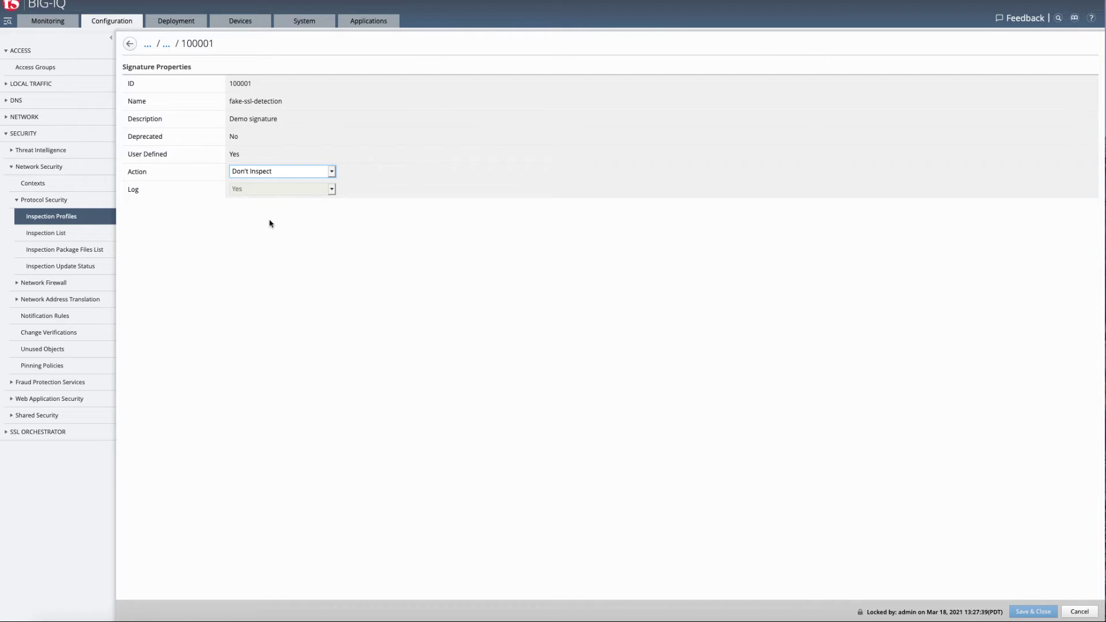
Change signature 100001's action from Don't Inspect to Reject and save it
left_click(258, 171)
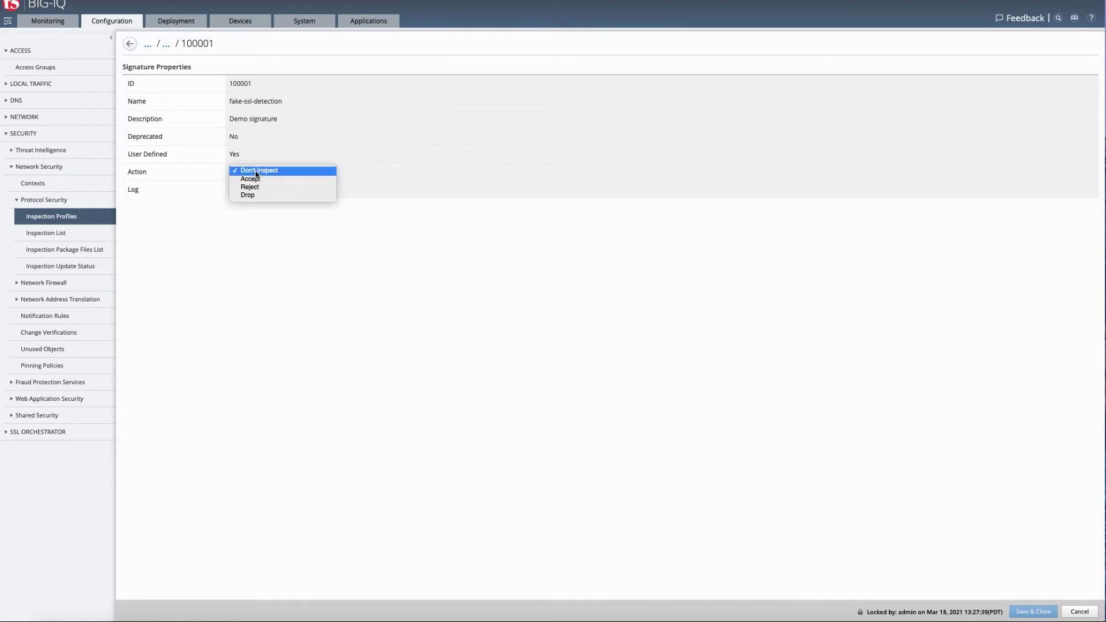
left_click(256, 172)
left_click(257, 189)
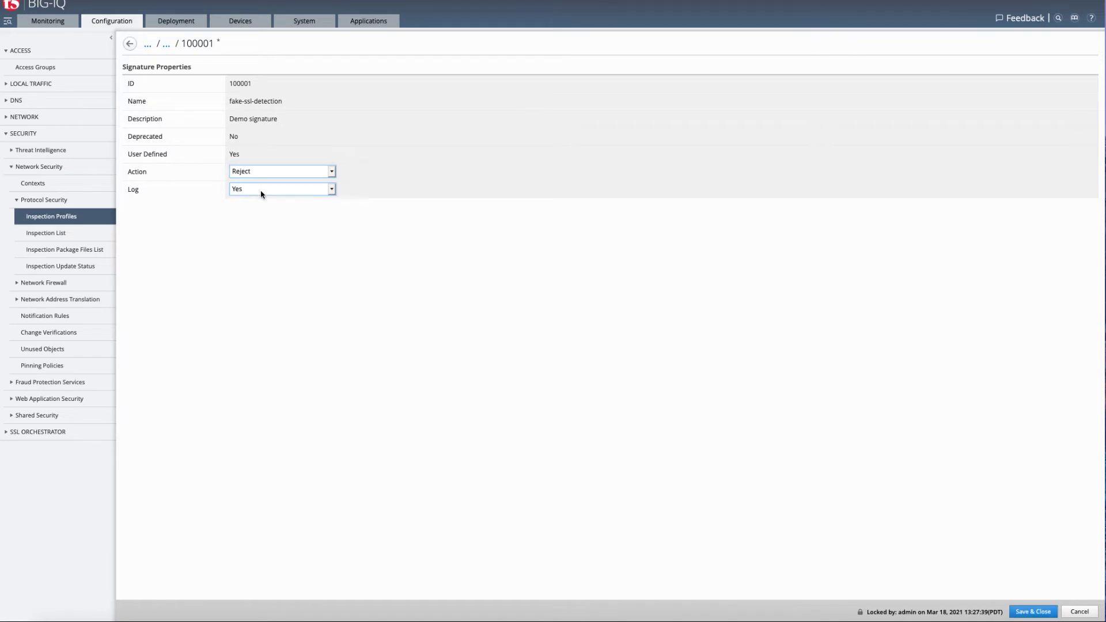
left_click(1033, 612)
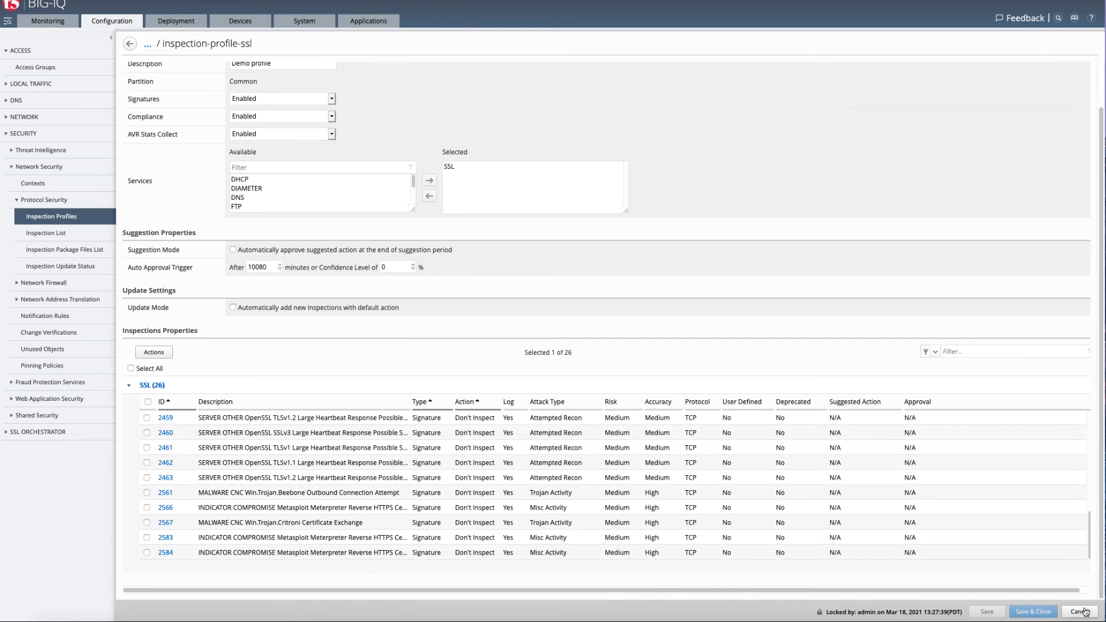
scroll(677, 484, "up", 1)
scroll(677, 484, "up", 5)
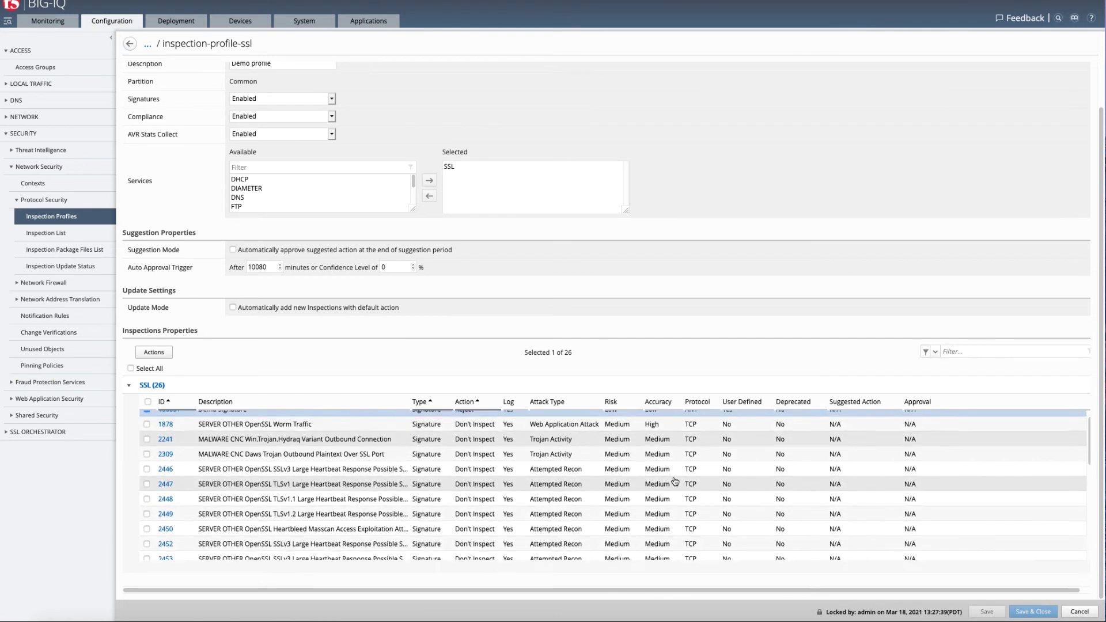
scroll(677, 484, "up", 3)
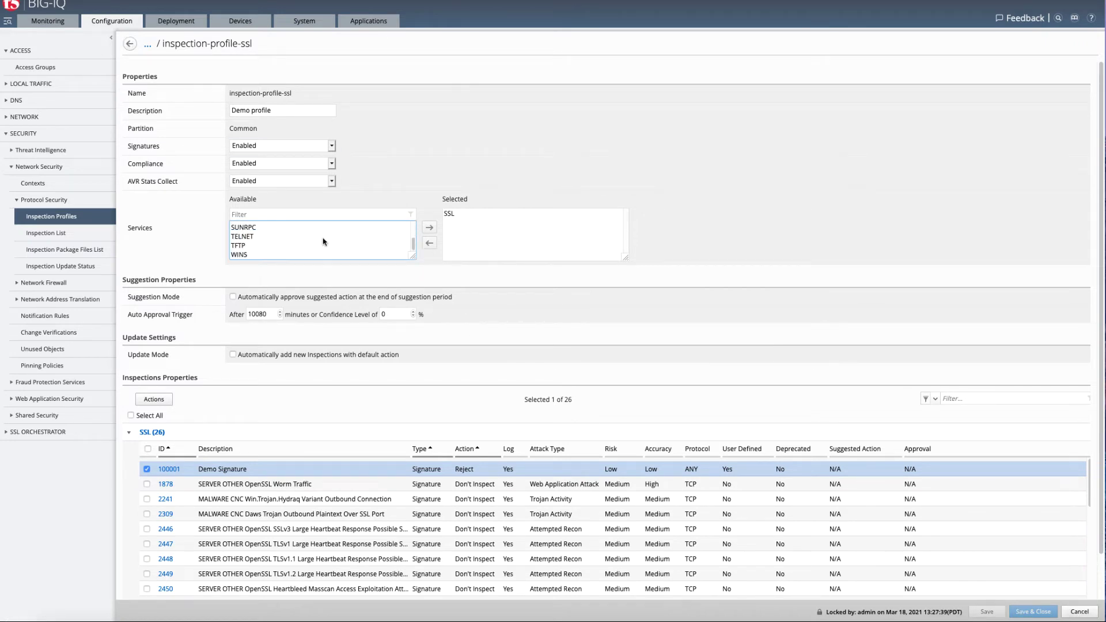
Confirm signature 100001 shows Reject and exit back to the Inspection Profiles list
left_click(130, 43)
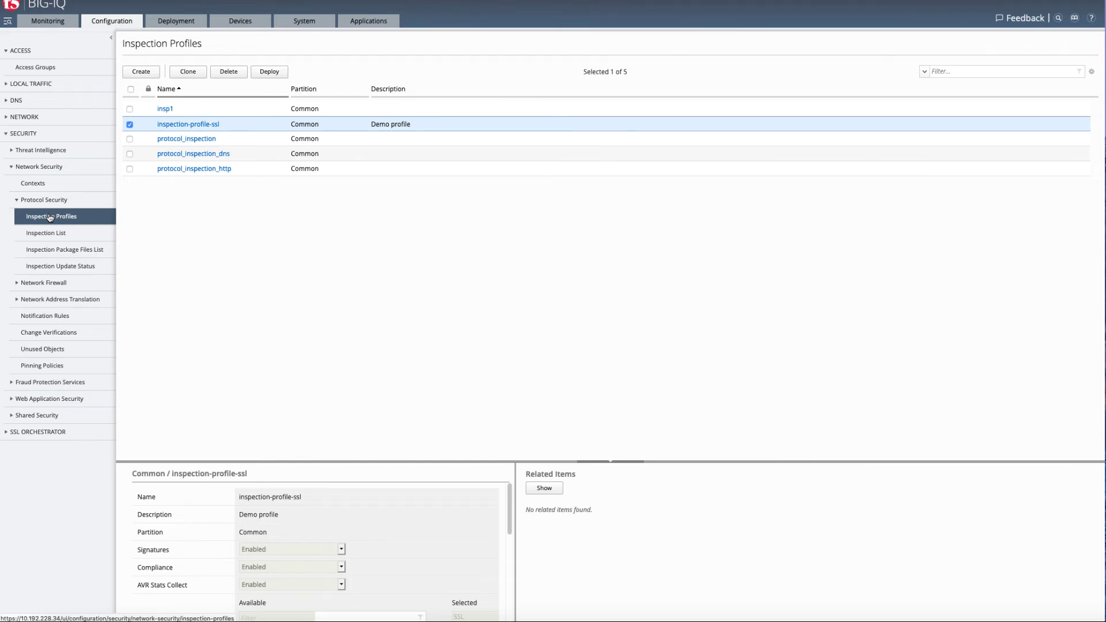
Add inspection-profile-ssl from the AFM Inspection Profiles resources to the bigip-1.lab.f5net.com pinning policy
left_click(42, 366)
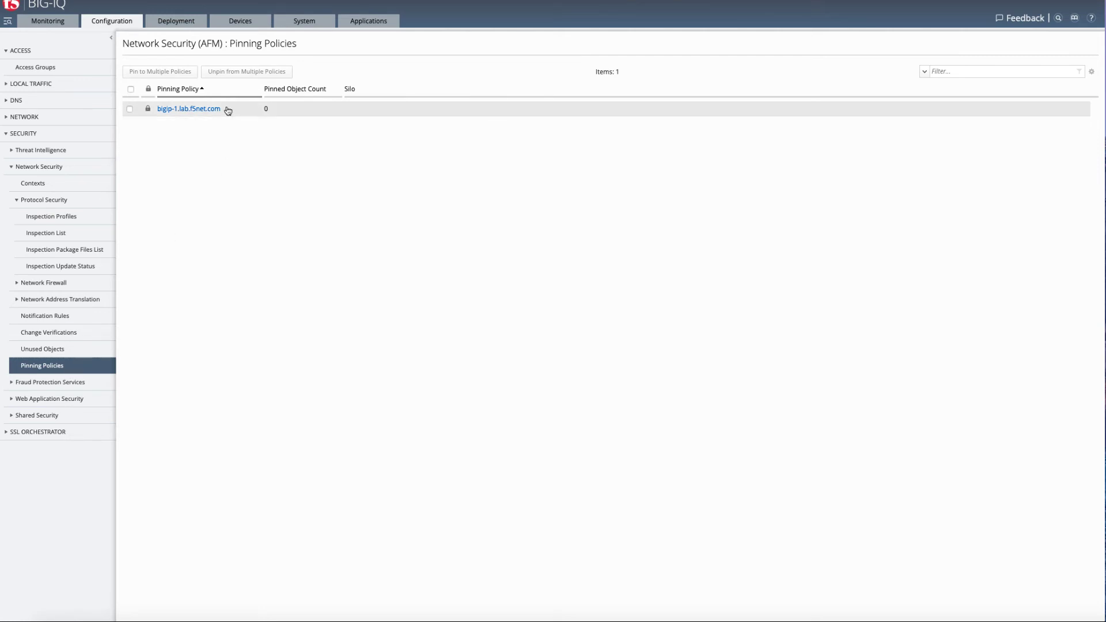
left_click(197, 110)
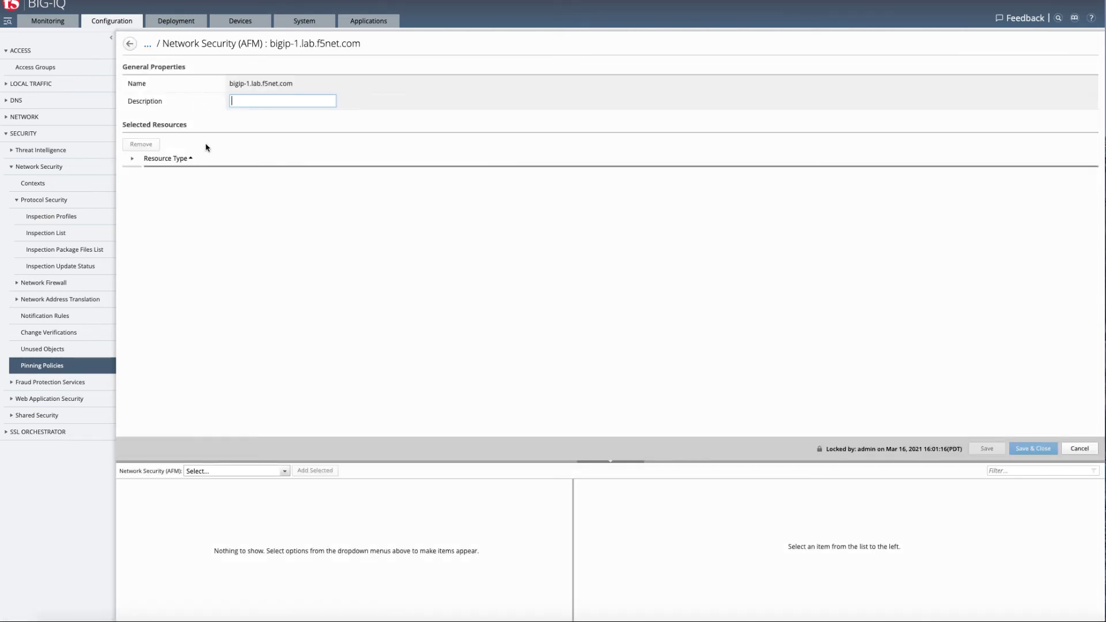
left_click(225, 471)
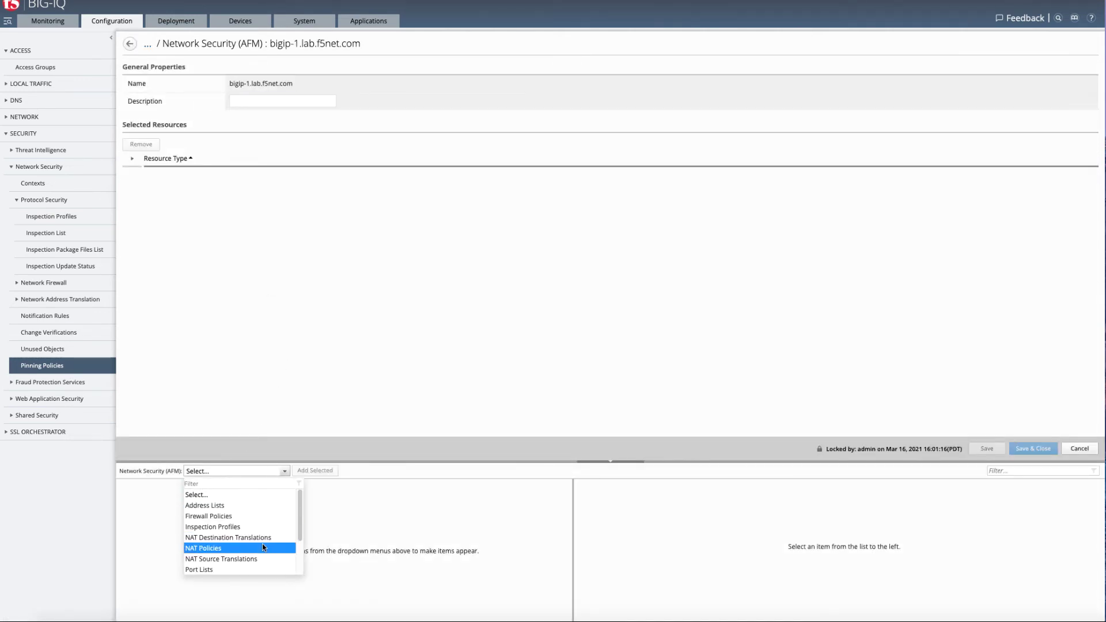
scroll(264, 550, "down", 2)
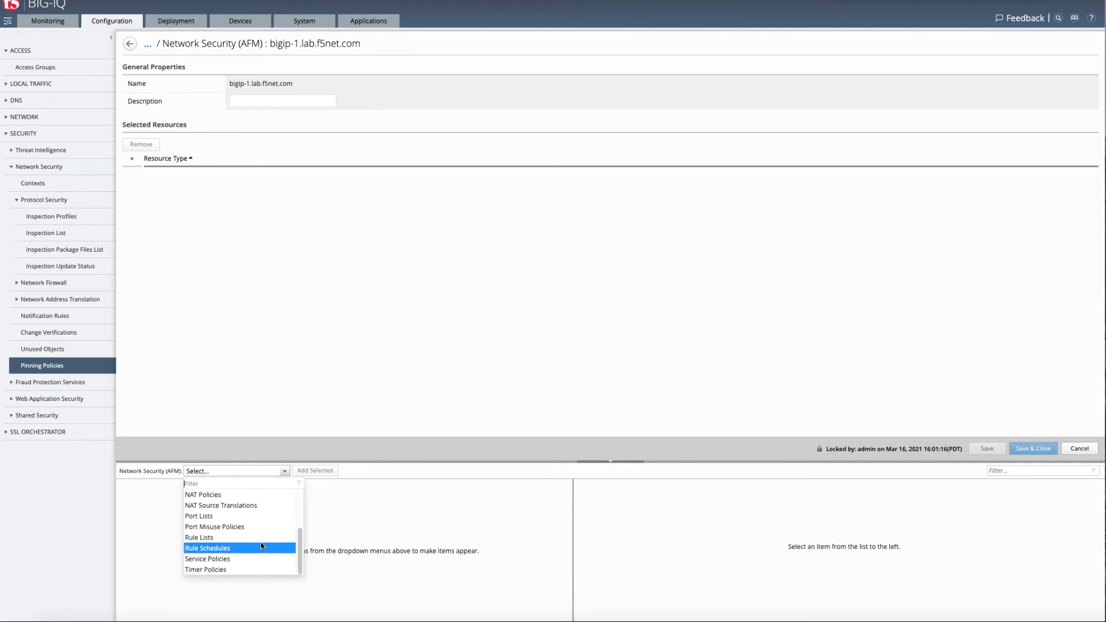
scroll(262, 544, "up", 2)
scroll(262, 543, "up", 1)
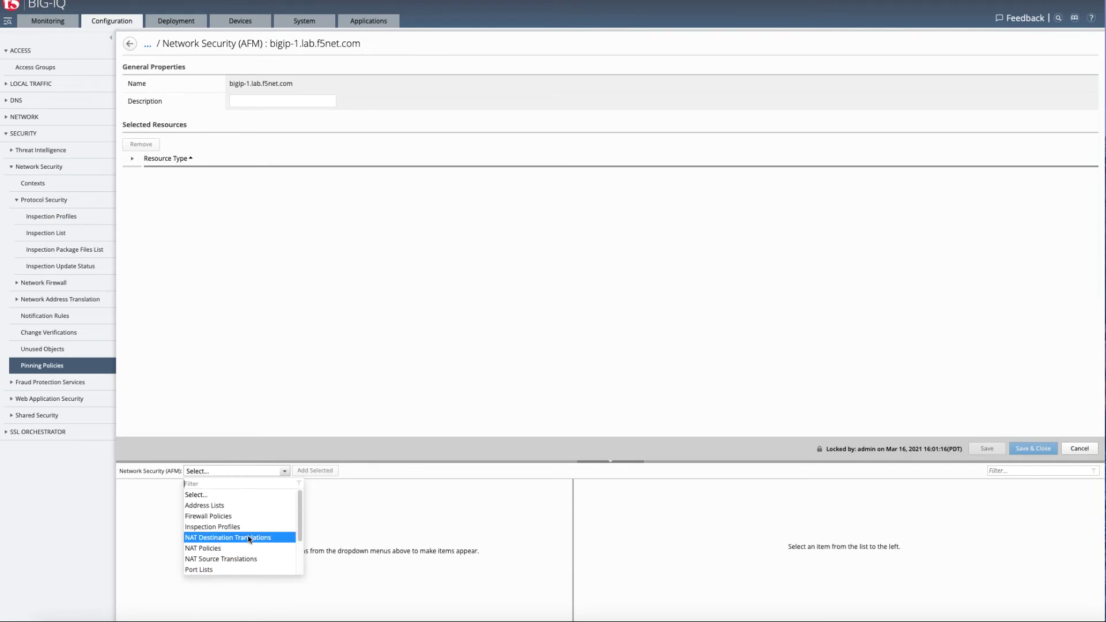
left_click(222, 526)
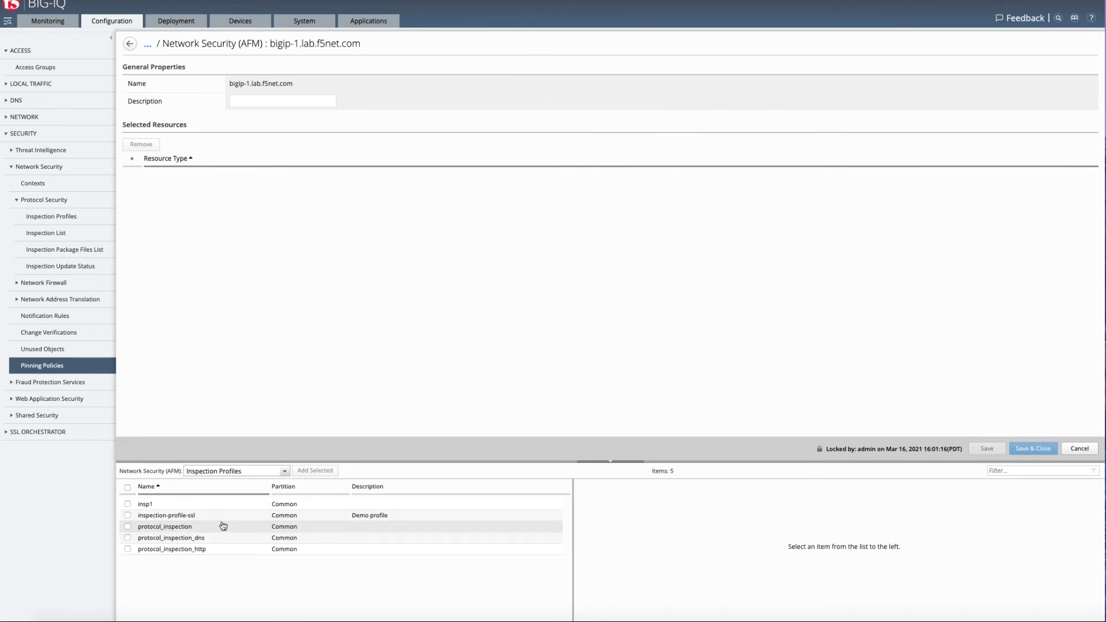
left_click(128, 515)
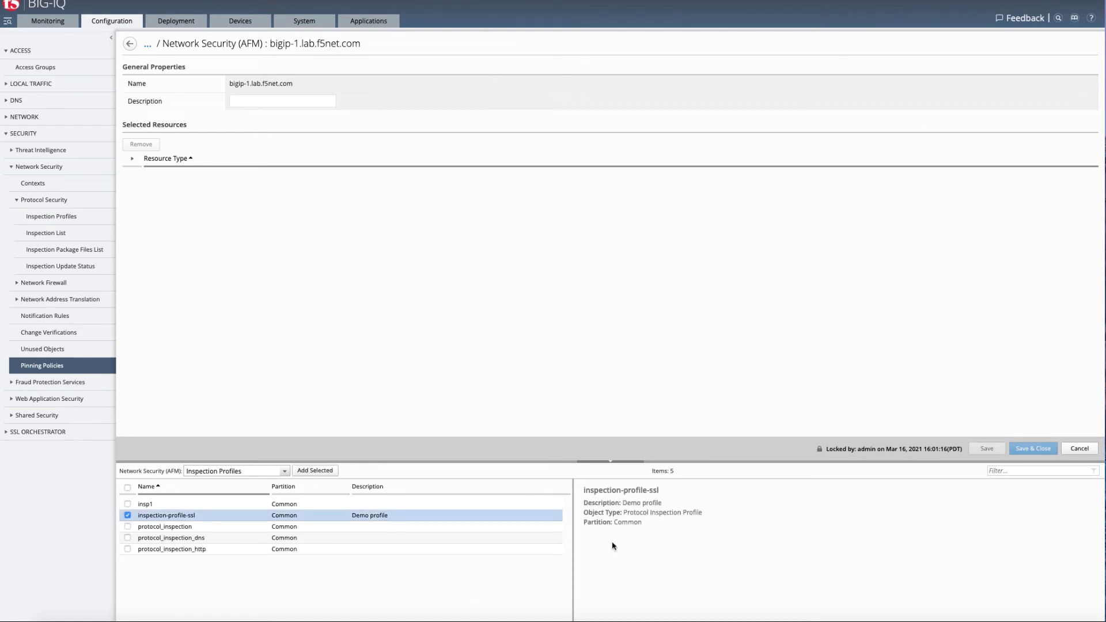
left_click(319, 477)
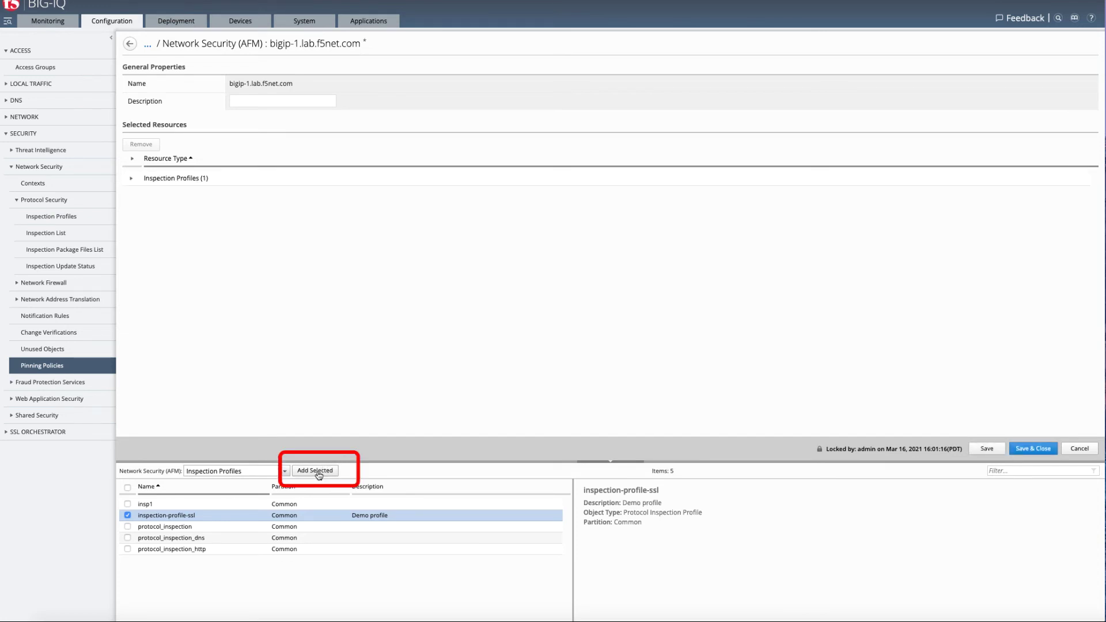
left_click(130, 179)
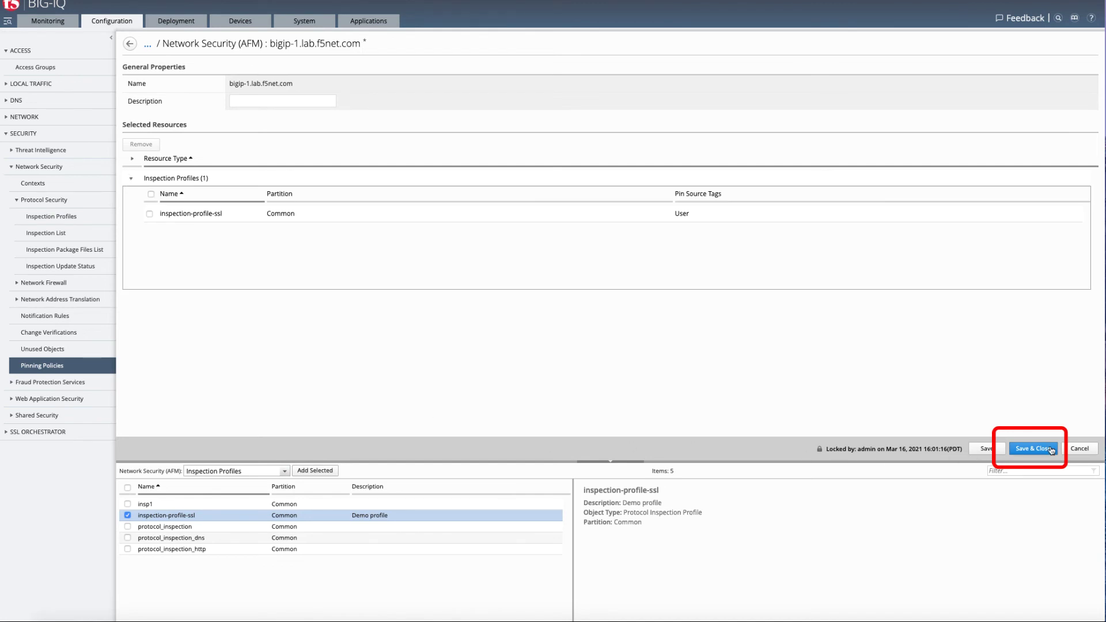
Save the bigip-1.lab.f5net.com pinning policy with one pinned object, then open Deployment
left_click(1033, 448)
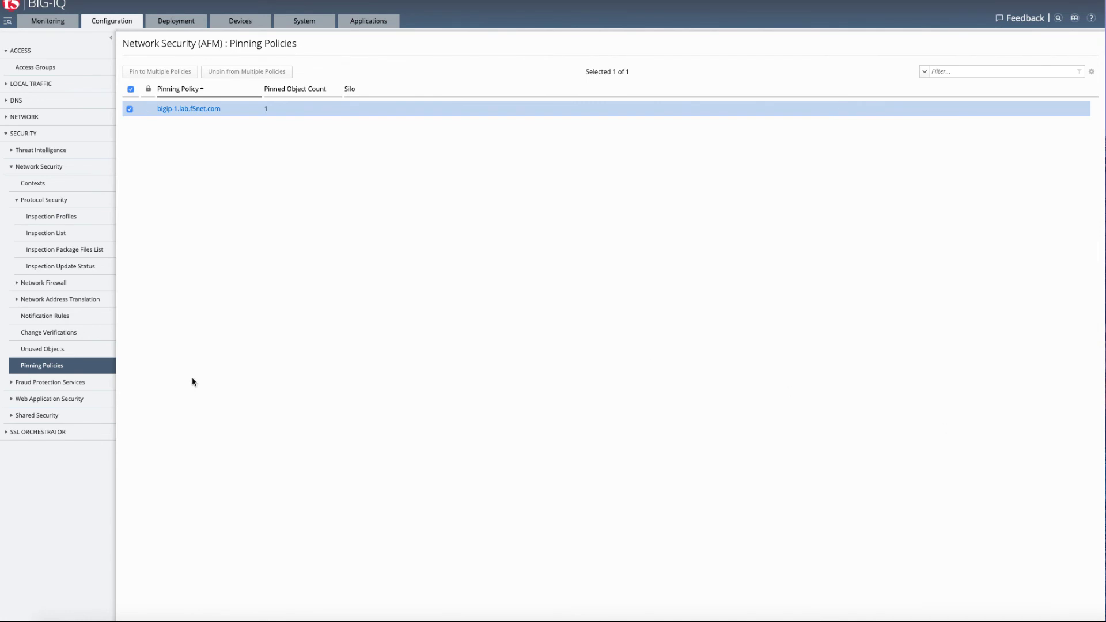
left_click(165, 26)
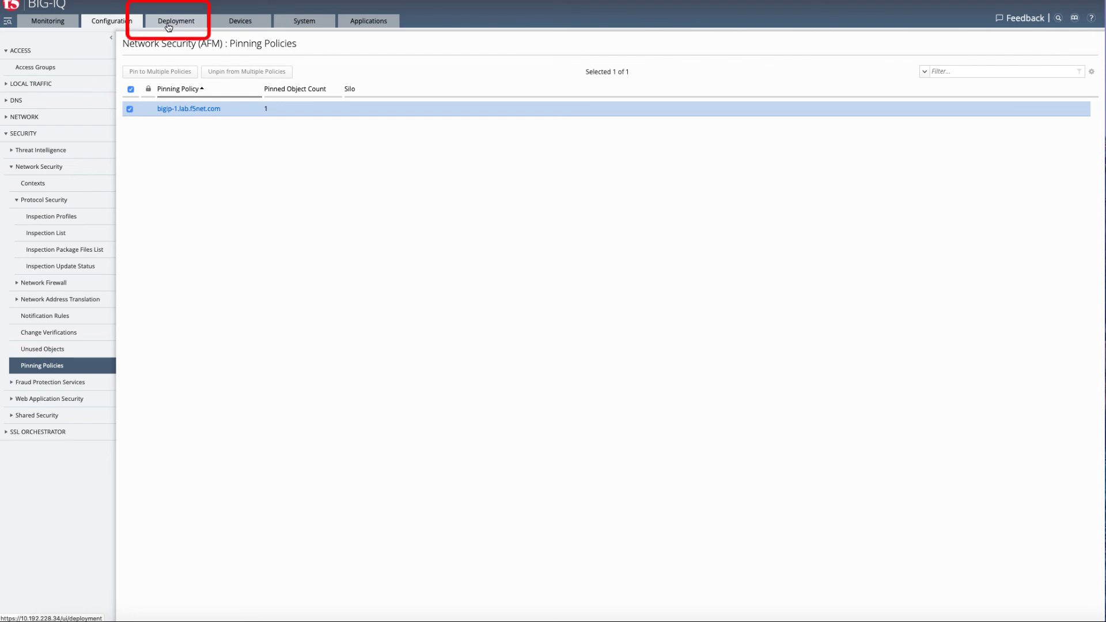